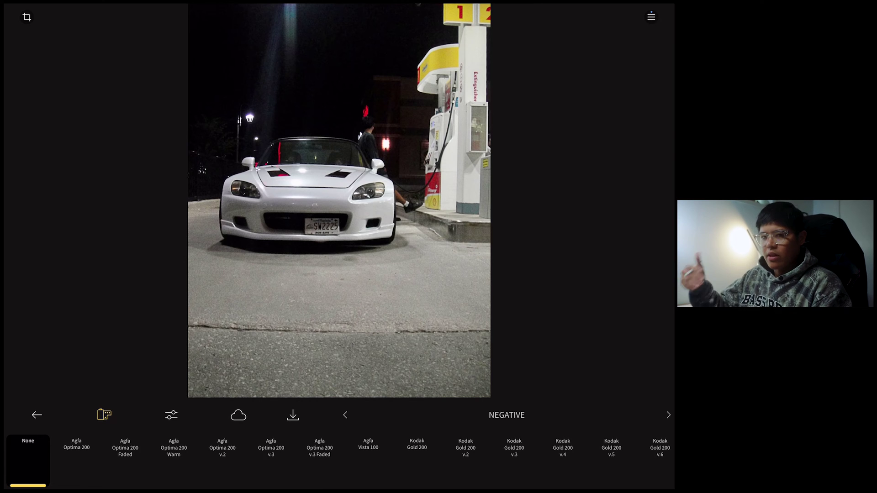
- Apply the Agfa Vista 100 negative film preset to the photo of the white car at the gas station
click(368, 459)
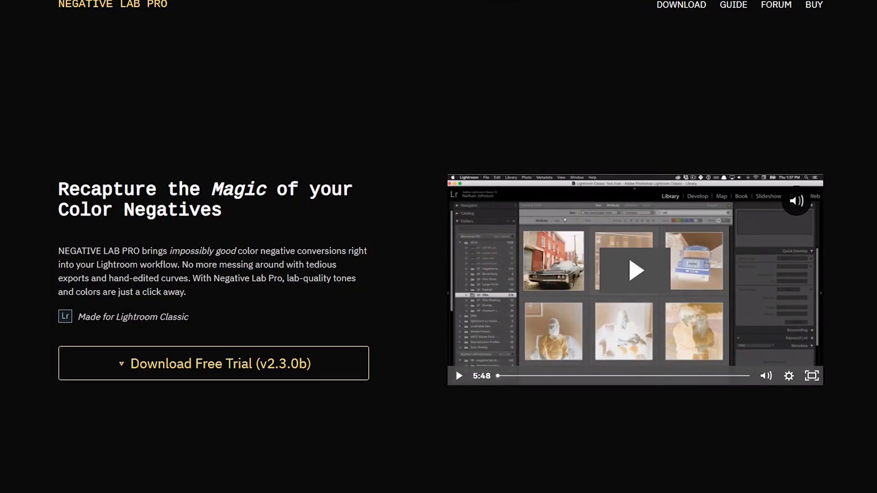
- Switch to the Negative Lab Pro website and look through its home page, from the free trial section to the v2.3 update and guide links
scroll(438, 247, down, 4)
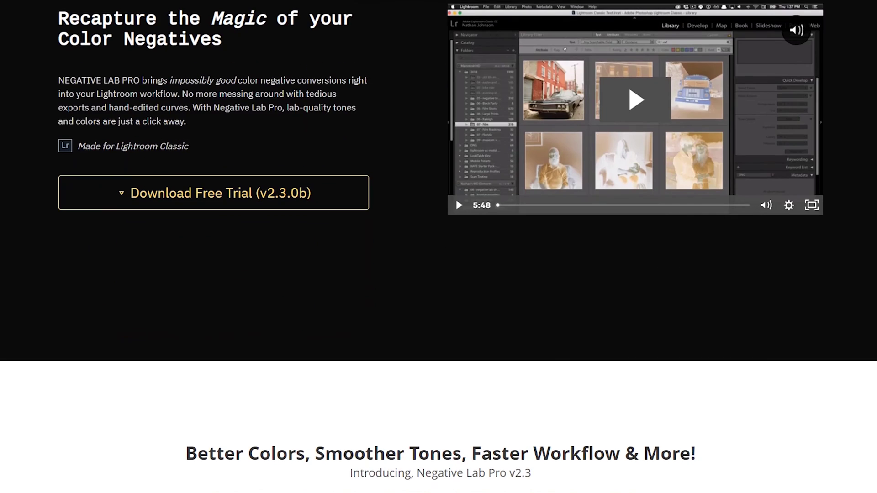
scroll(438, 246, down, 5)
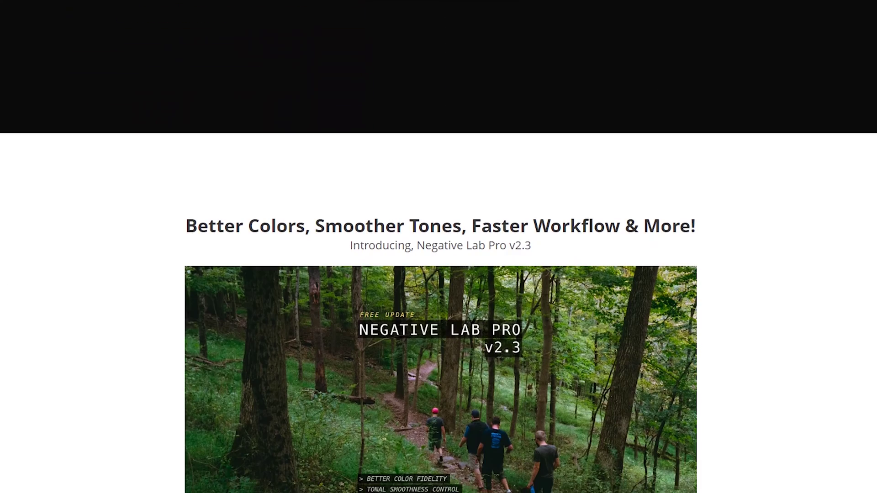
scroll(438, 247, down, 4)
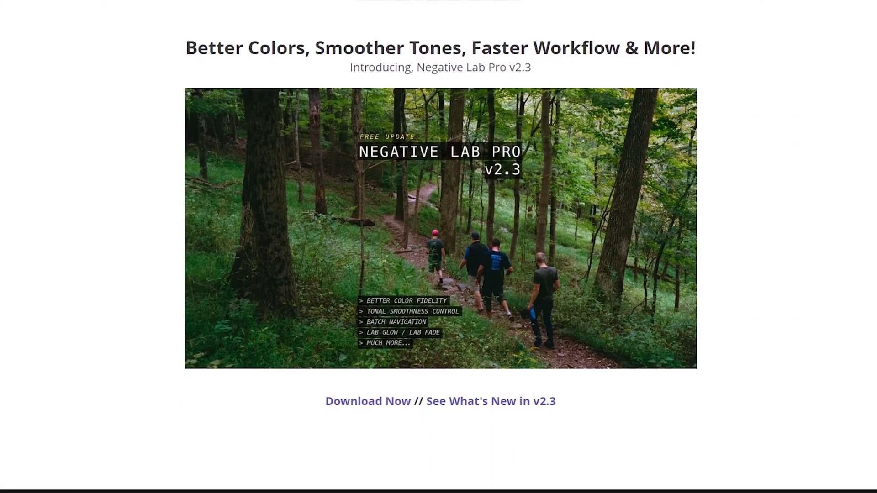
scroll(439, 247, down, 2)
scroll(438, 247, down, 3)
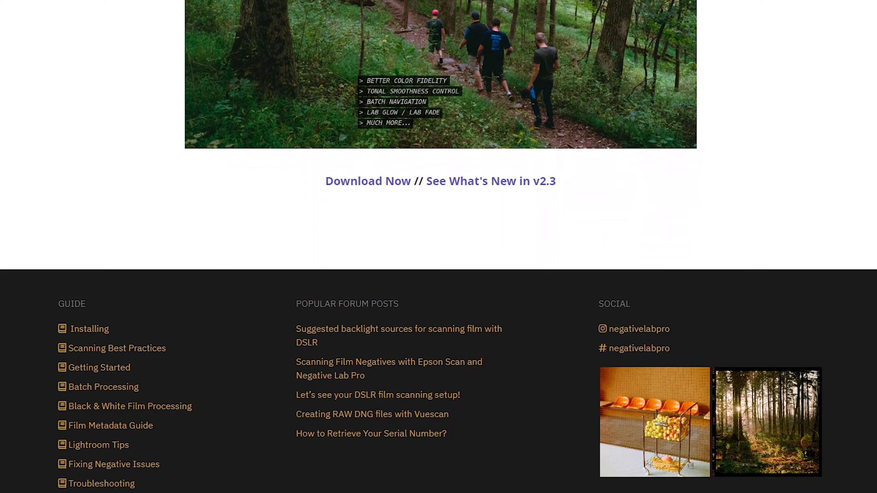
scroll(438, 246, up, 5)
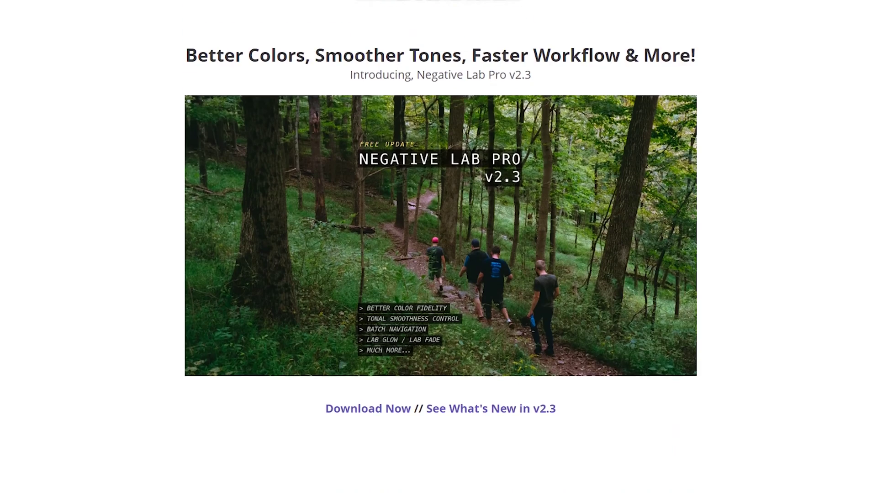
scroll(438, 246, up, 12)
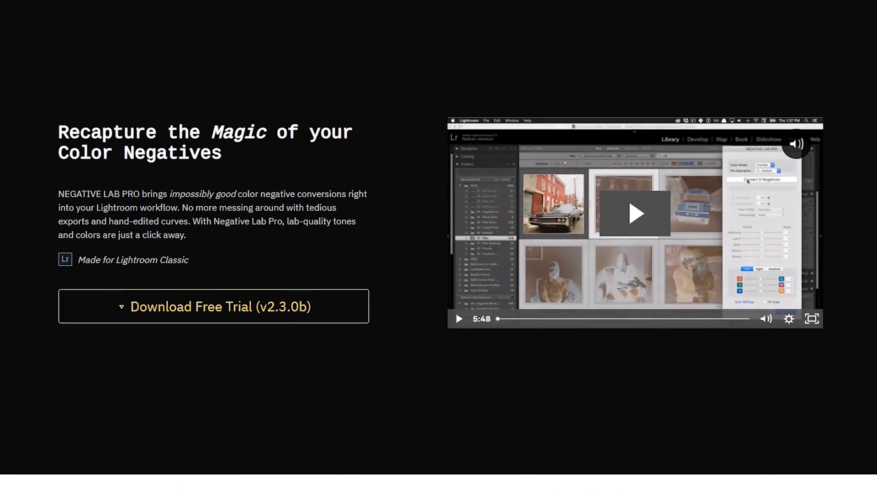
scroll(439, 246, up, 2)
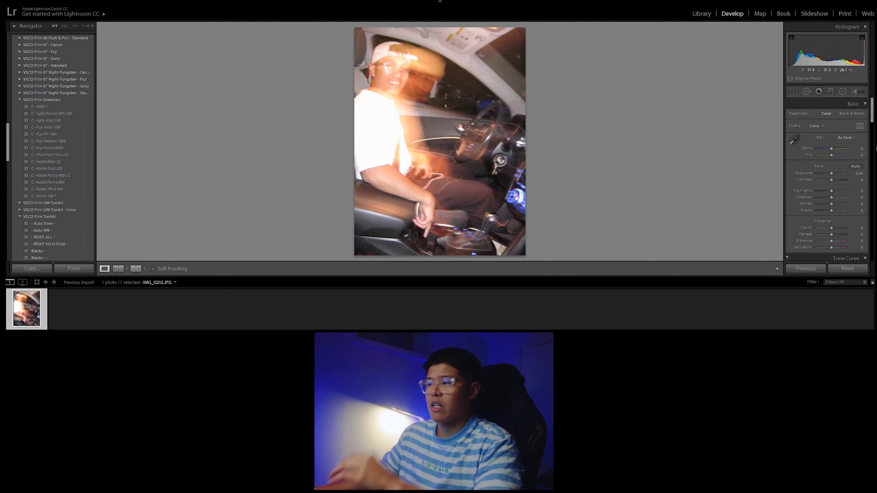
- In Lightroom, turn the car interior photo into a negative by swapping the black and white endpoints of its RGB tone curve
scroll(826, 182, down, 3)
drag(791, 207, 790, 136)
drag(862, 136, 862, 207)
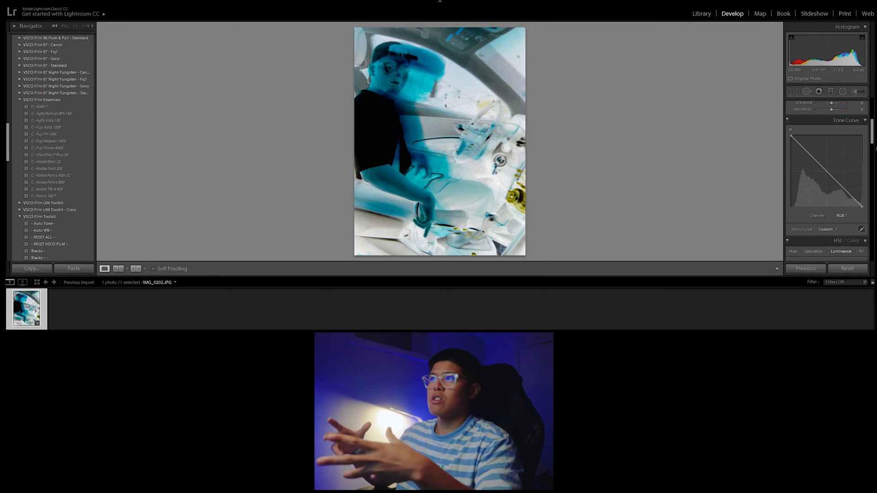
- Open the Negative Lab Pro plug-in for the inverted photo and place its window clear of the image
key(alt+f)
key(Escape)
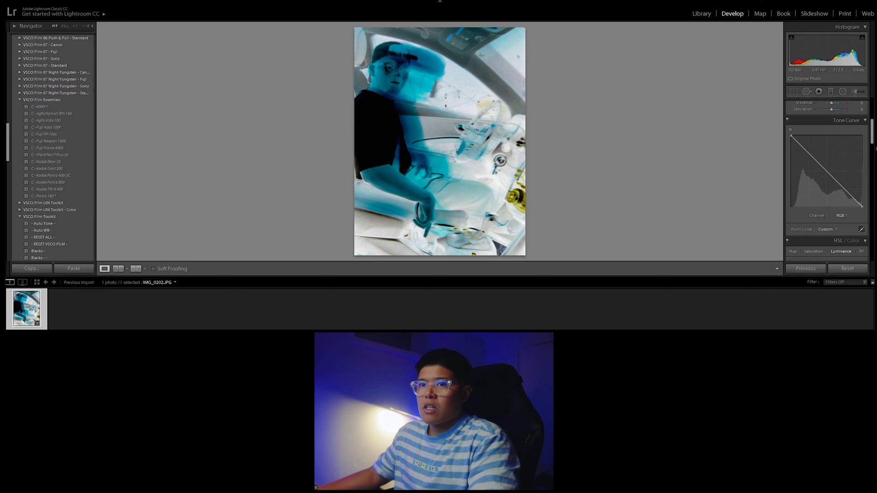
key(alt+f)
key(Return)
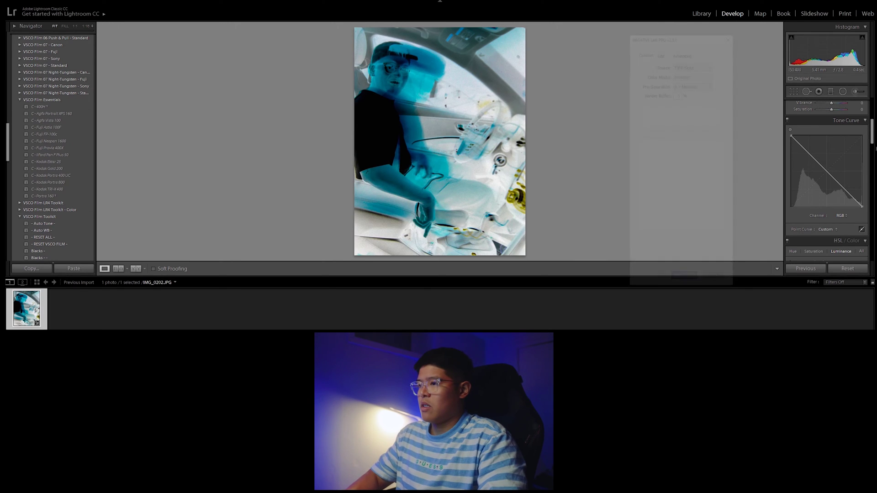
drag(682, 35, 652, 33)
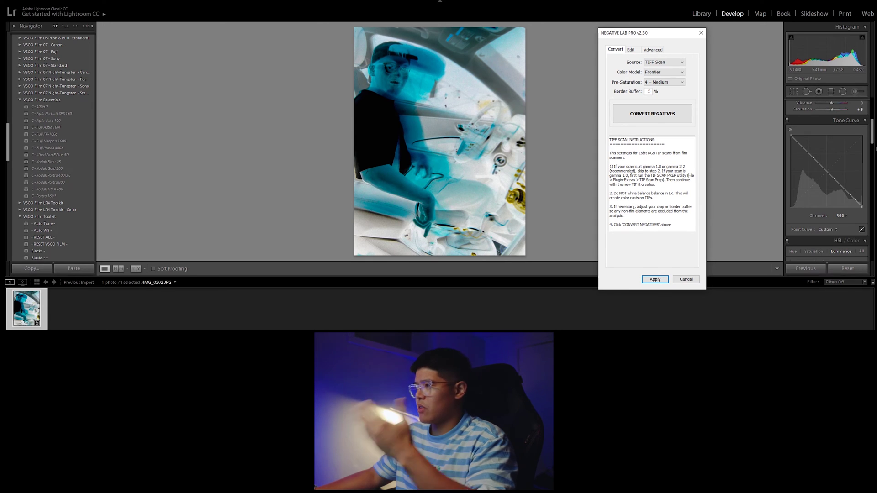
- Convert the negative with source Digital Camera, color model Frontier and pre-saturation 4 – Medium
click(664, 62)
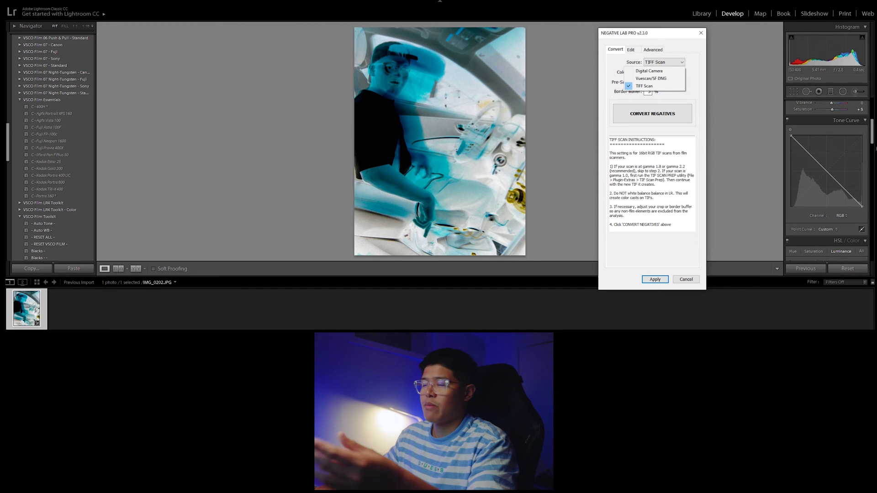
click(649, 70)
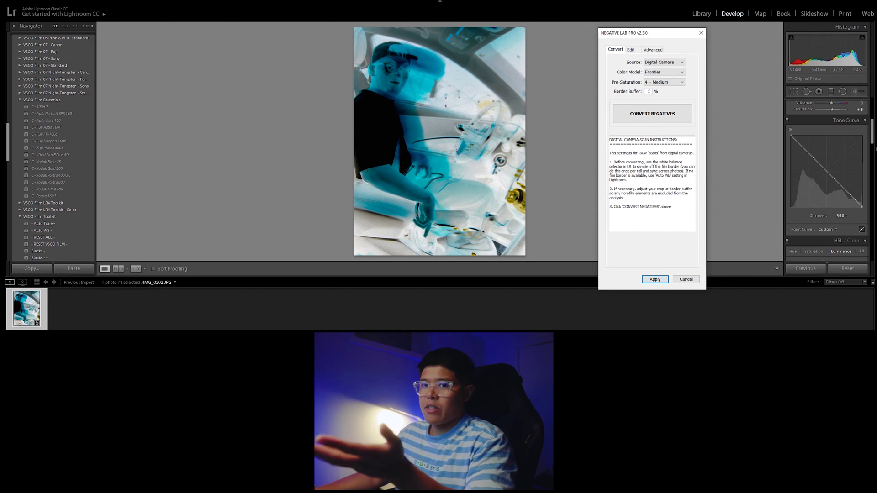
click(663, 72)
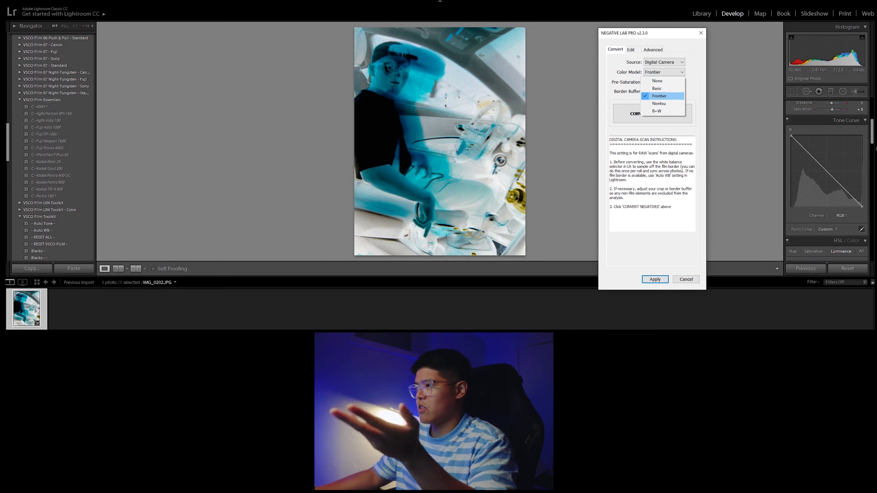
key(Return)
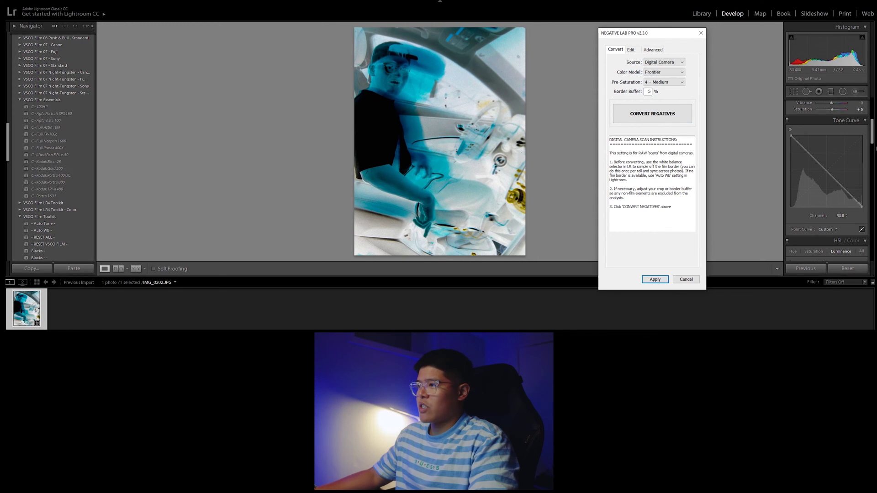
click(664, 82)
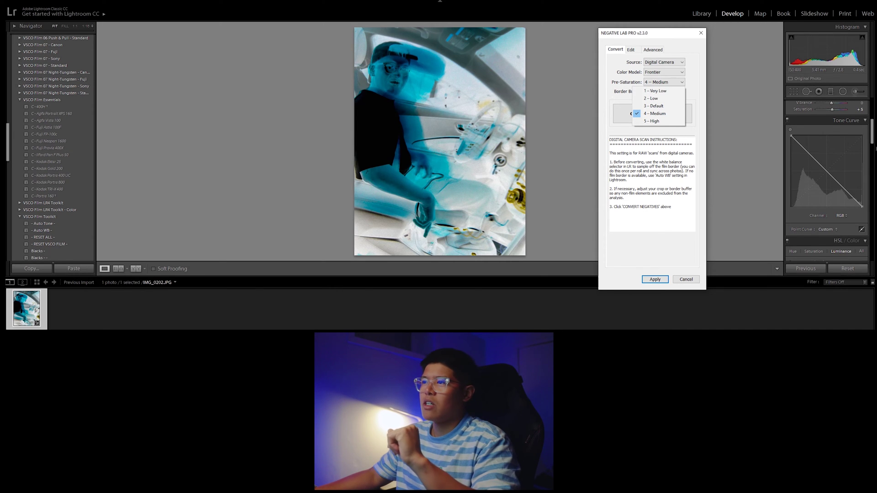
click(654, 106)
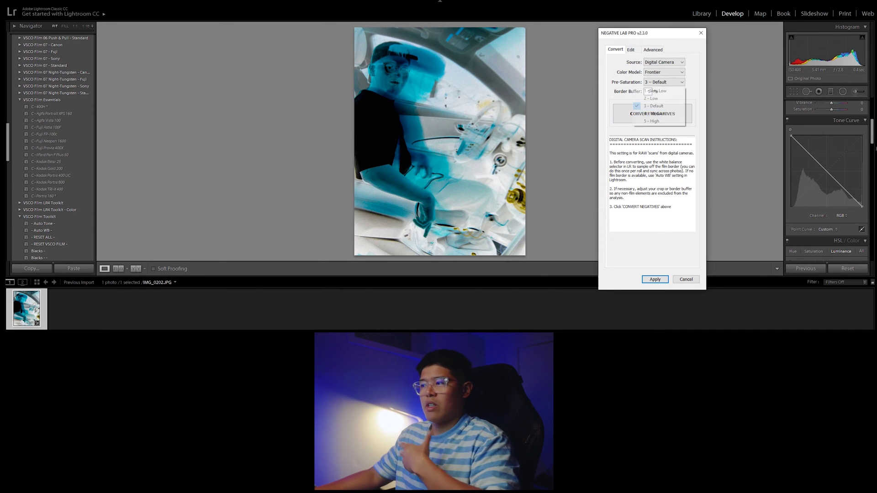
click(664, 82)
click(658, 113)
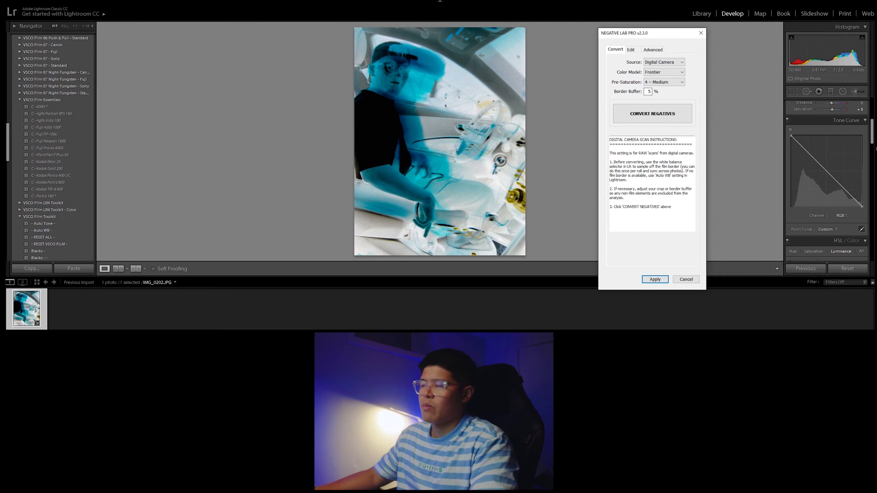
key(Return)
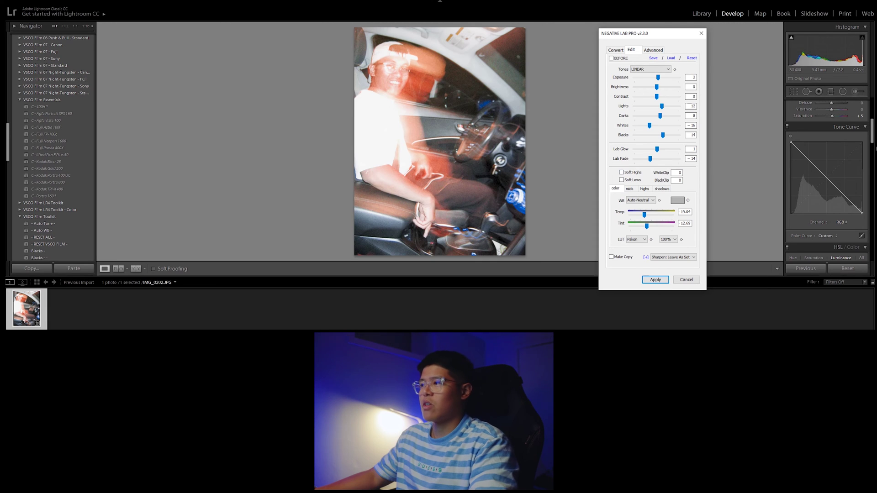
- Reset the Negative Lab Pro edit settings to their defaults, apply them, and compare the photo before and after
click(691, 58)
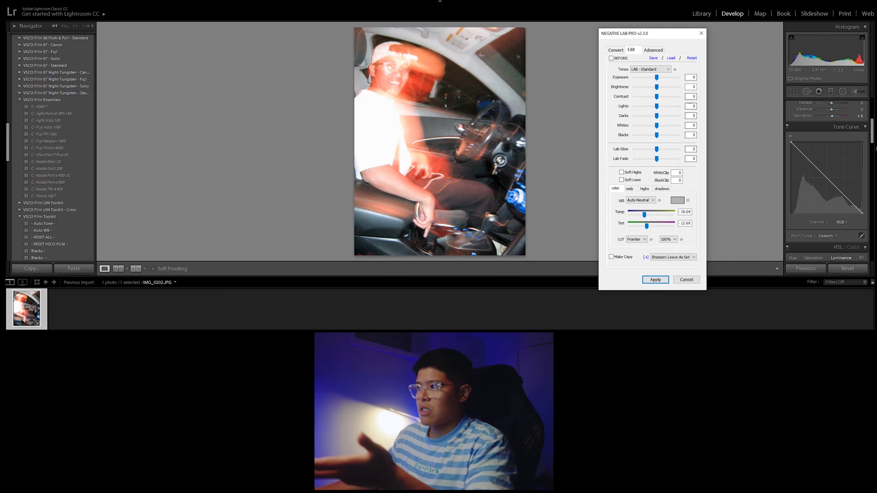
click(656, 280)
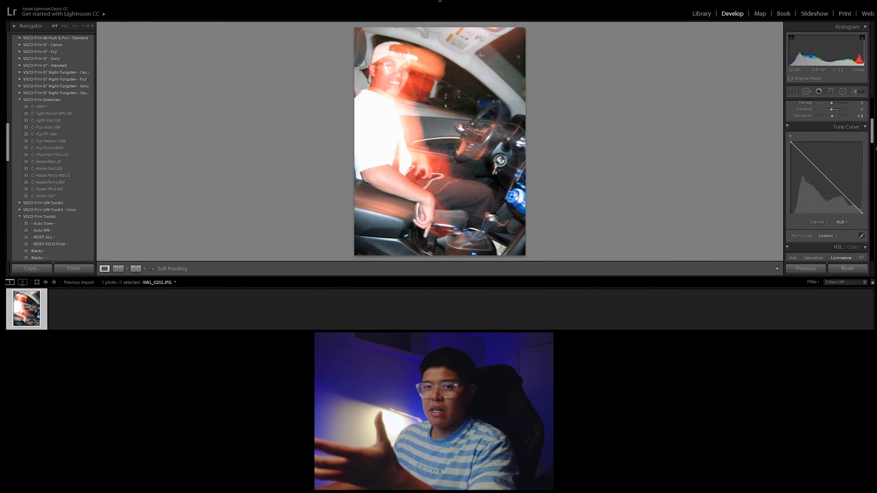
key(y)
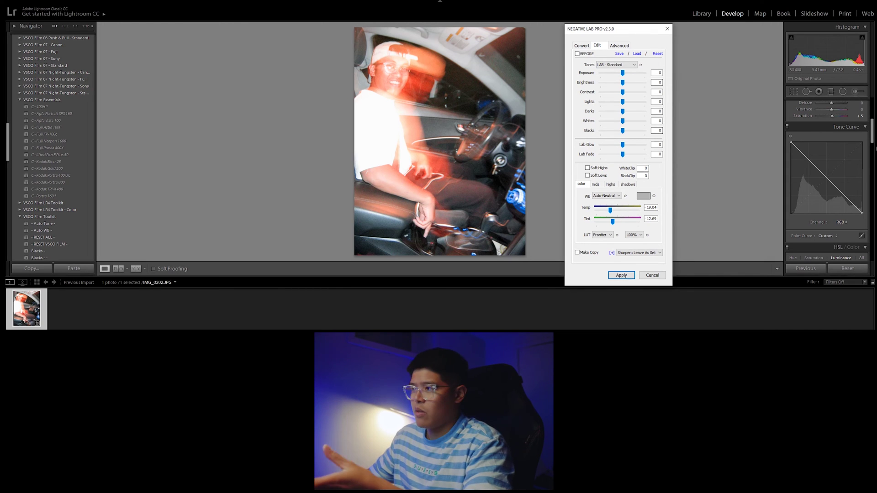
- Set the tone profile of the converted photo to CINEMATIC - Rich
click(616, 64)
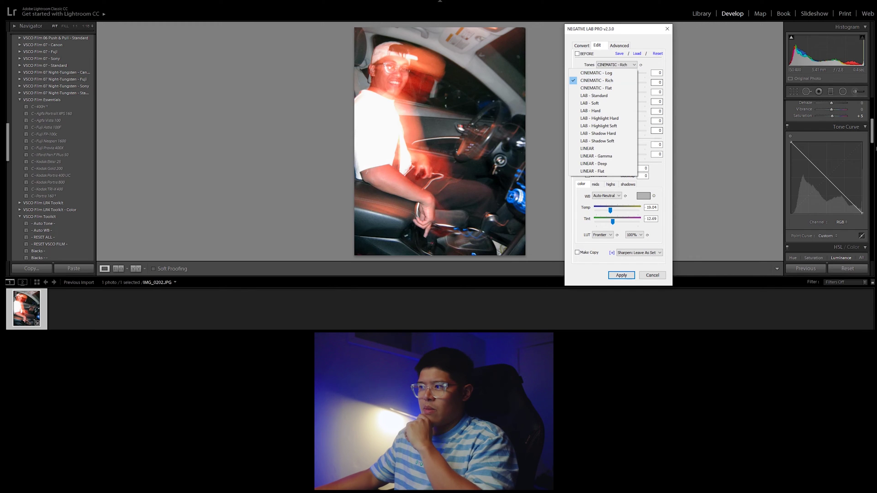
key(Return)
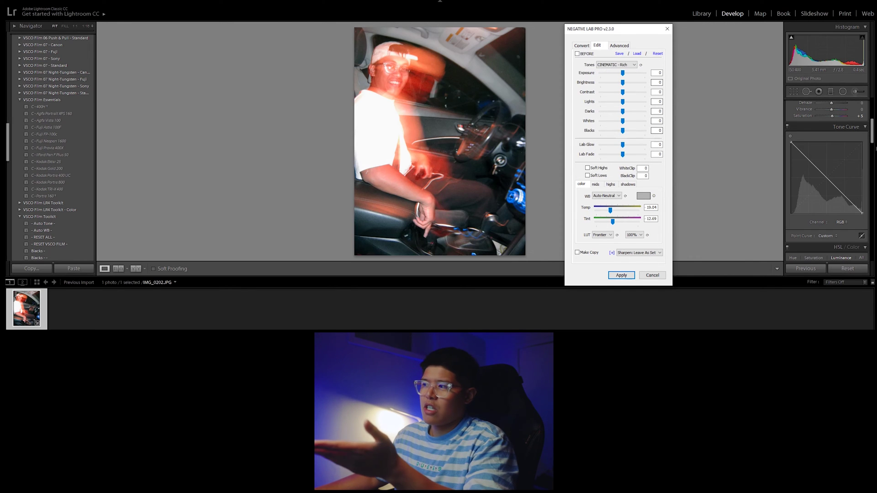
click(616, 64)
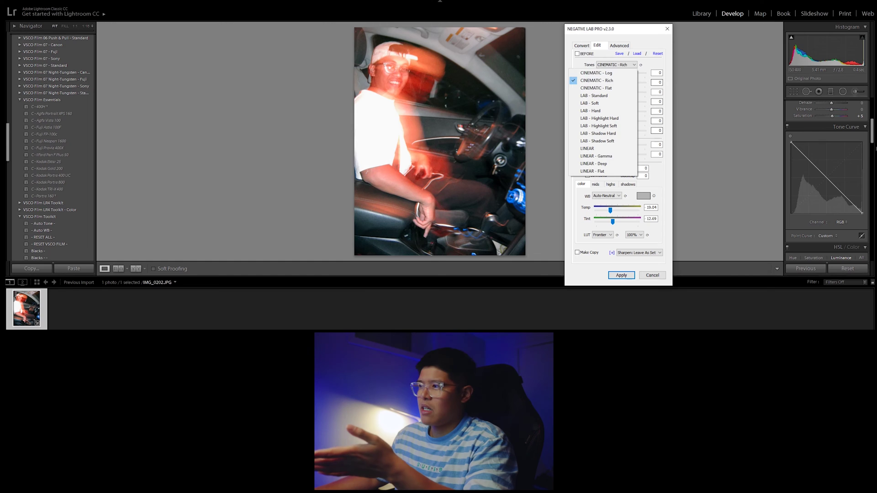
key(Up)
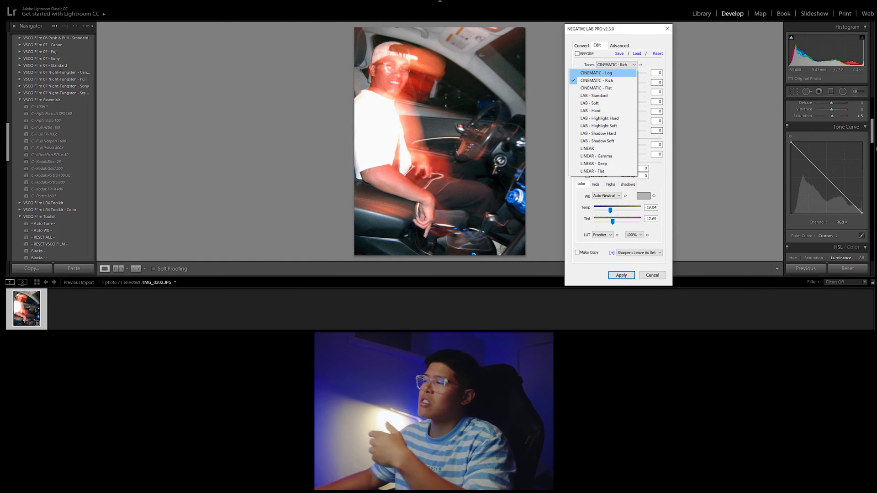
key(Down)
click(597, 81)
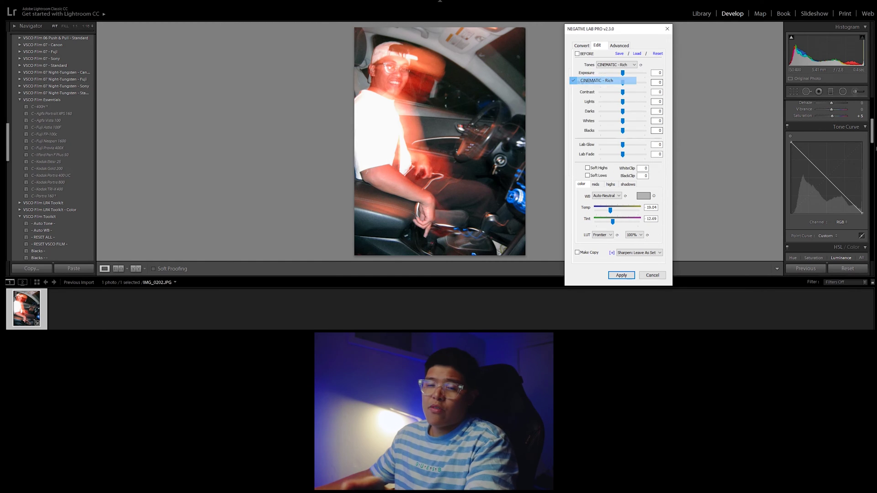
- Compare the CINEMATIC - Flat, CINEMATIC - Log and LAB - Standard tone profiles, and return to CINEMATIC - Rich
click(616, 65)
click(596, 88)
click(616, 65)
click(596, 73)
click(615, 64)
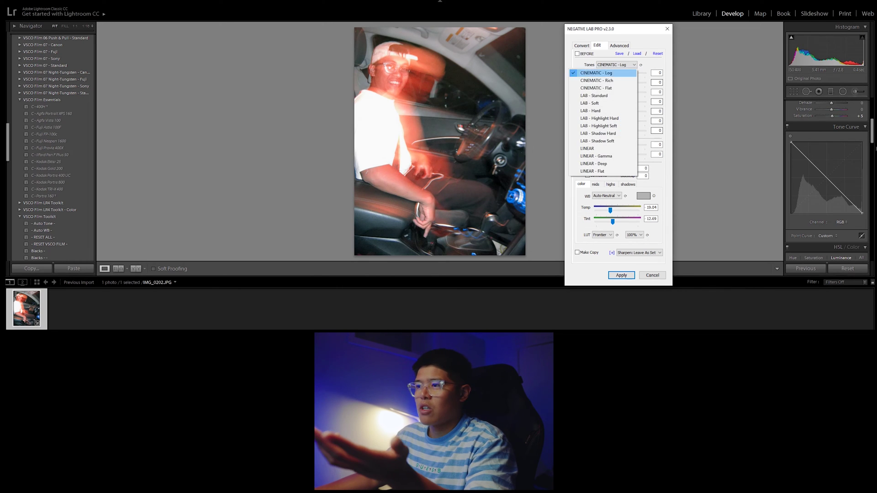
click(596, 95)
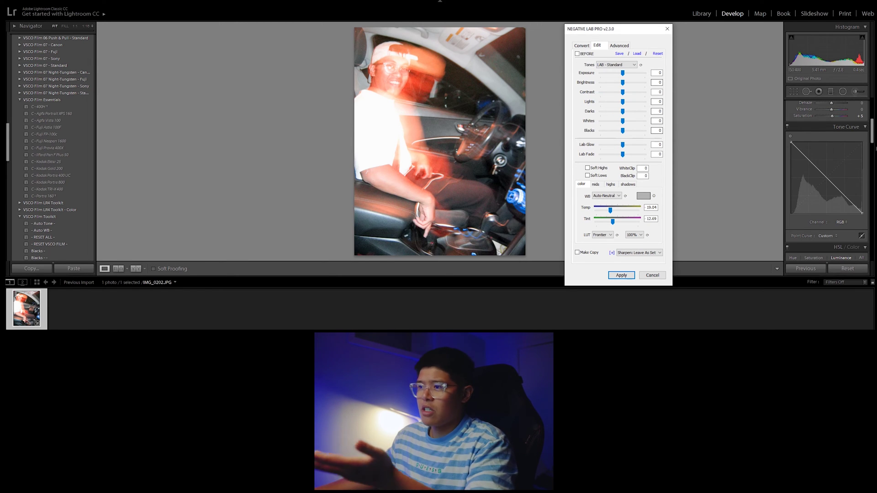
click(616, 65)
click(596, 81)
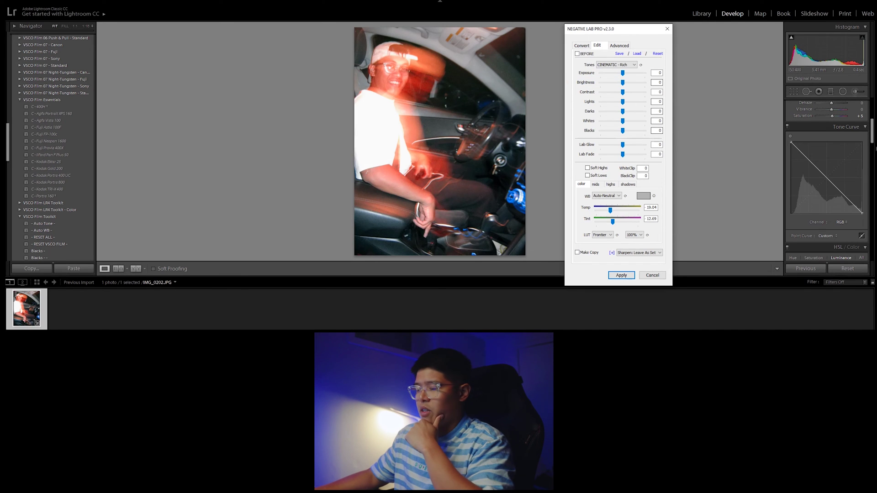
- Slightly lower Lights, slightly raise Darks, and set Blacks to 17, Lab Glow to -7 and Lab Fade to 11
drag(622, 112, 631, 130)
drag(622, 144, 619, 145)
drag(623, 102, 621, 101)
drag(622, 155, 628, 154)
- Try the Standard, Kodak and Fuji white balance presets and return to Auto-Neutral
click(607, 196)
click(602, 241)
click(606, 196)
click(594, 249)
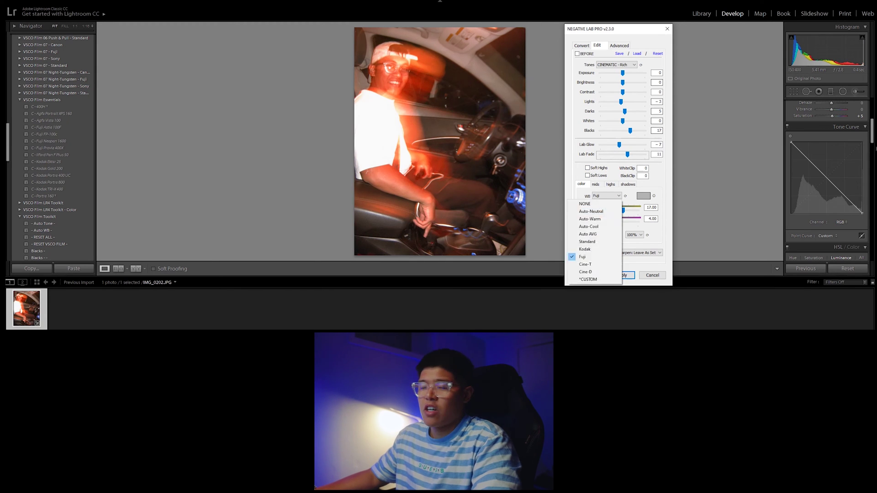
- Set the LUT to Crystal, turn on Make Copy, and apply the edits to the photo
click(602, 234)
click(593, 259)
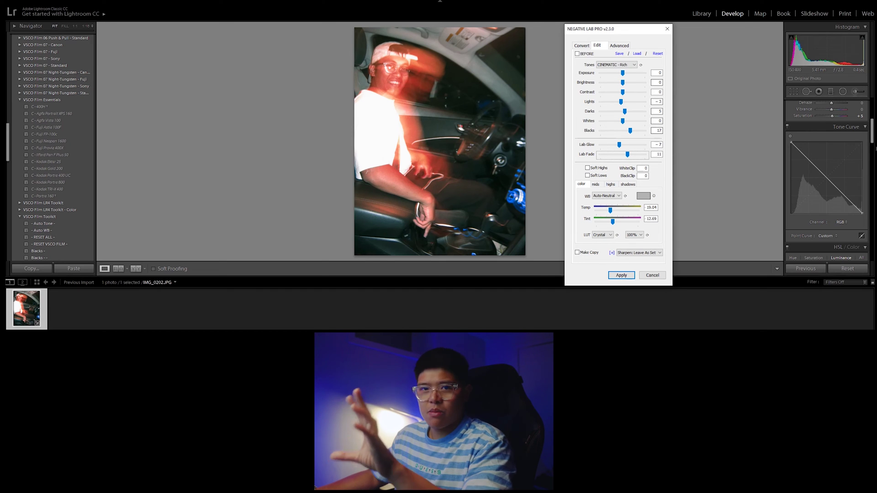
click(577, 253)
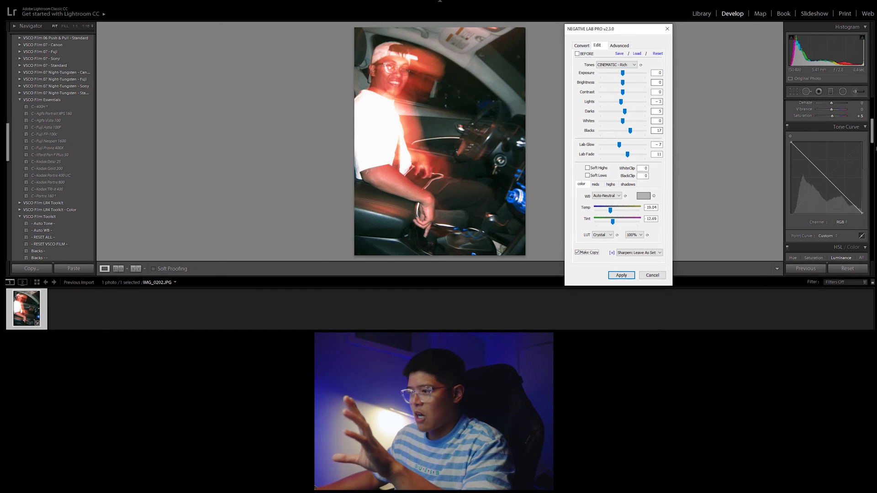
click(621, 275)
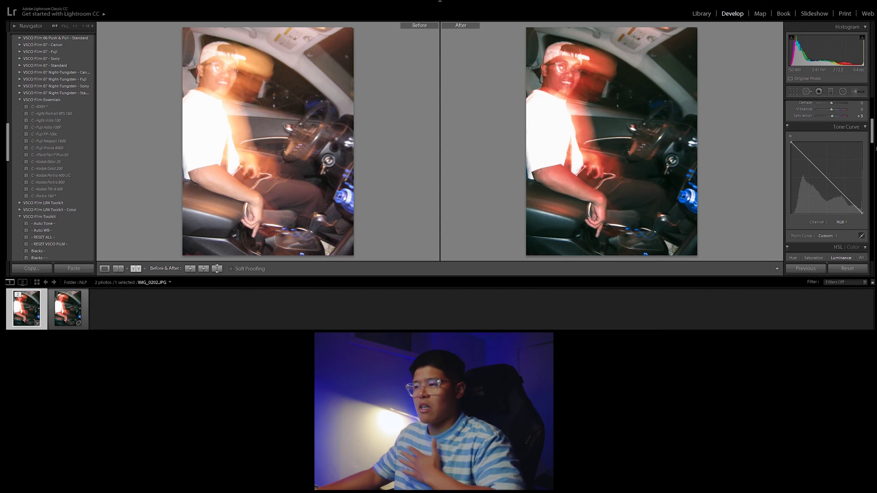
- Open IMG_0202-positive.tif in single-photo view and apply the C - 400H preset from VSCO Film Essentials
click(67, 308)
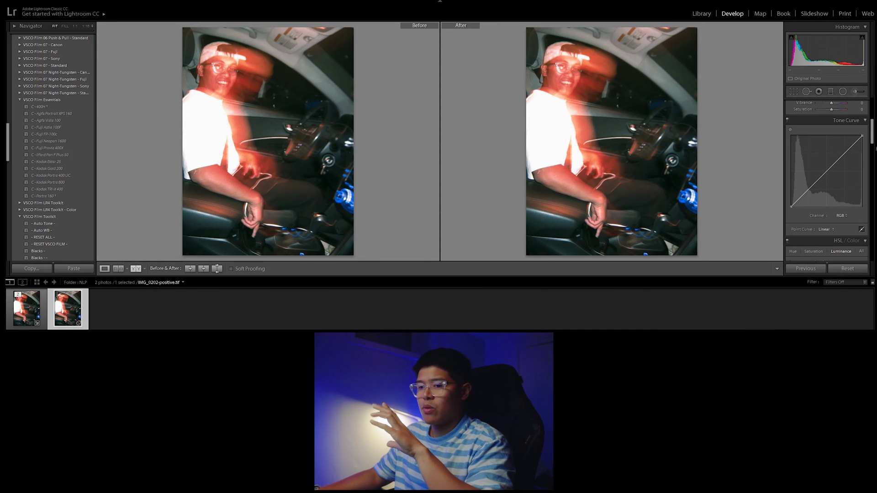
key(y)
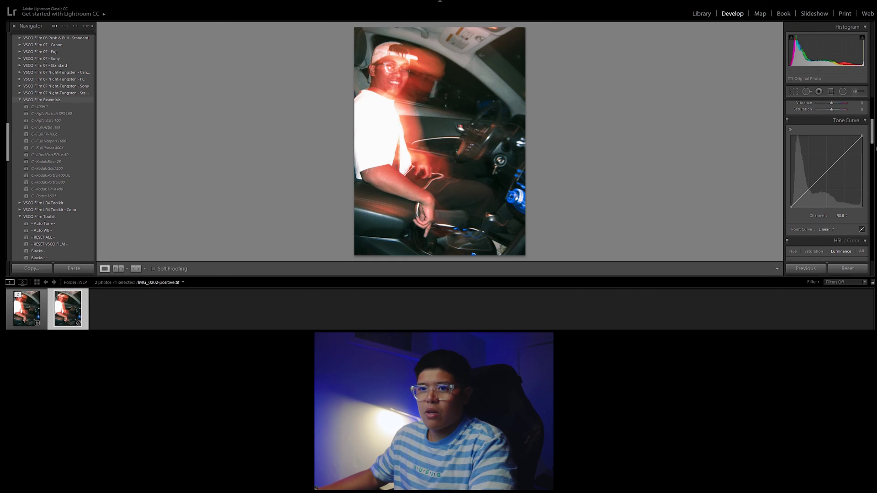
click(40, 107)
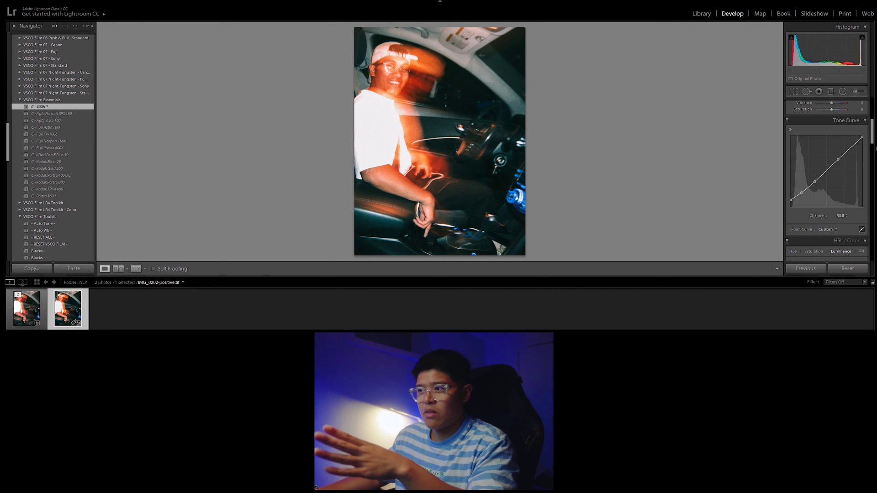
- Compare the photo before and after the preset, try C - Portra 160, and return to C - 400H
key(y)
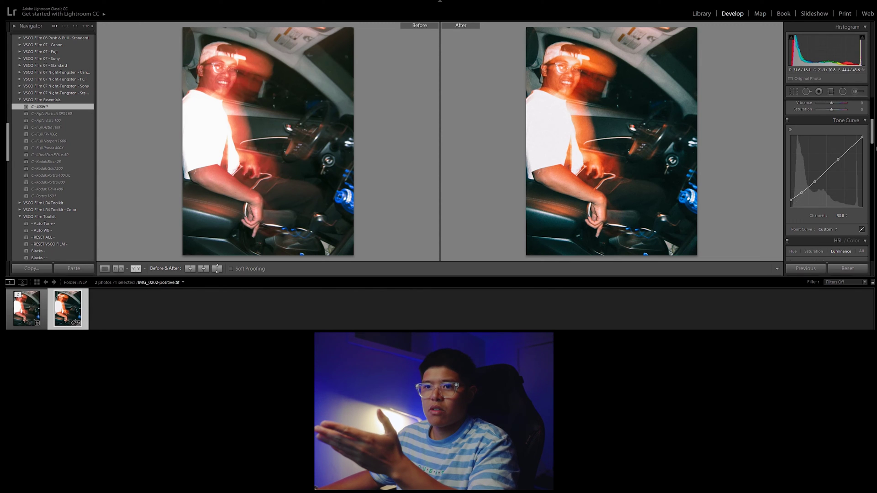
click(105, 269)
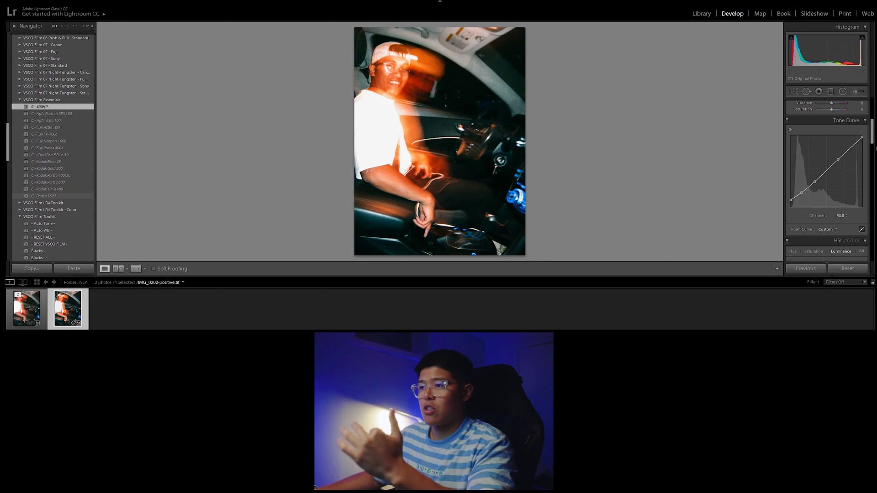
click(44, 196)
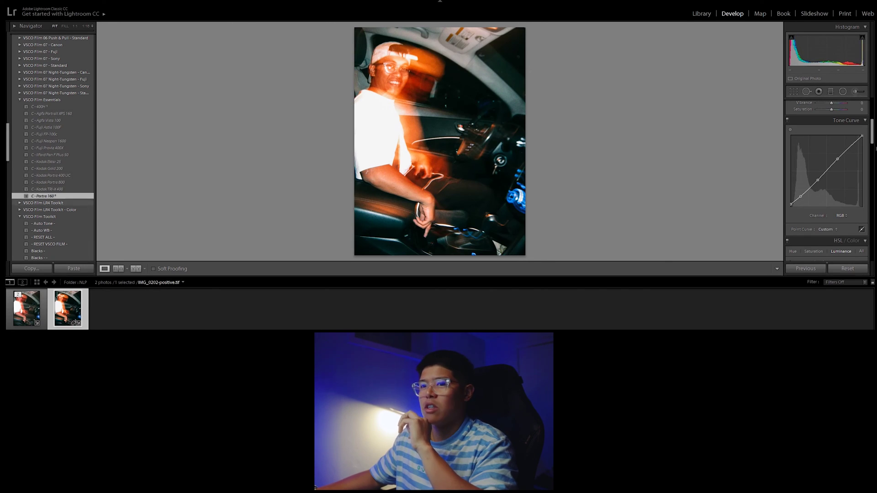
click(41, 106)
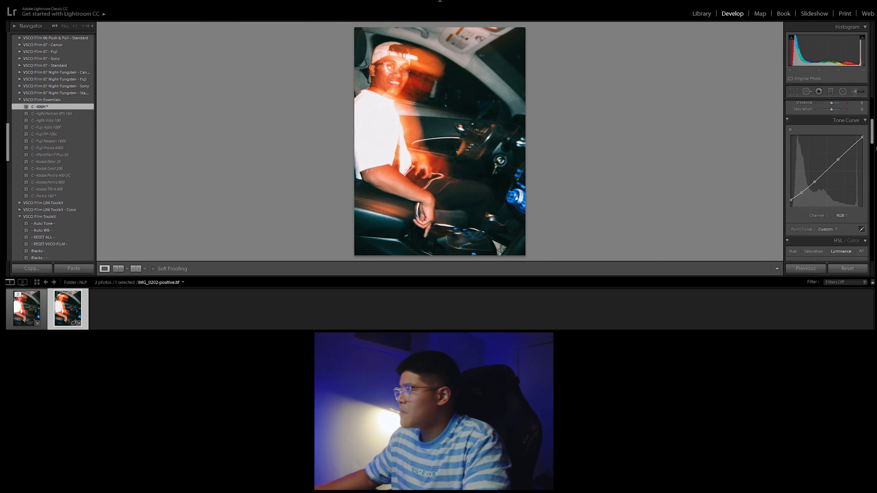
- Set the positive copy's Highlights to -57, Shadows to +40, Whites to -33 and Blacks to +69
scroll(827, 182, up, 3)
drag(831, 191, 823, 191)
drag(833, 197, 826, 203)
drag(832, 210, 835, 182)
scroll(827, 182, down, 2)
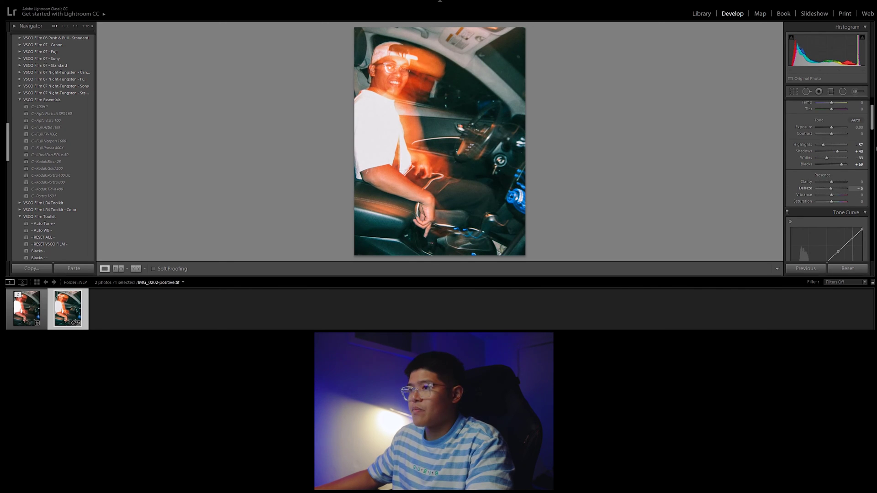
- Set the grain Amount to 31 and compare the edited photo with its before version
scroll(826, 183, down, 15)
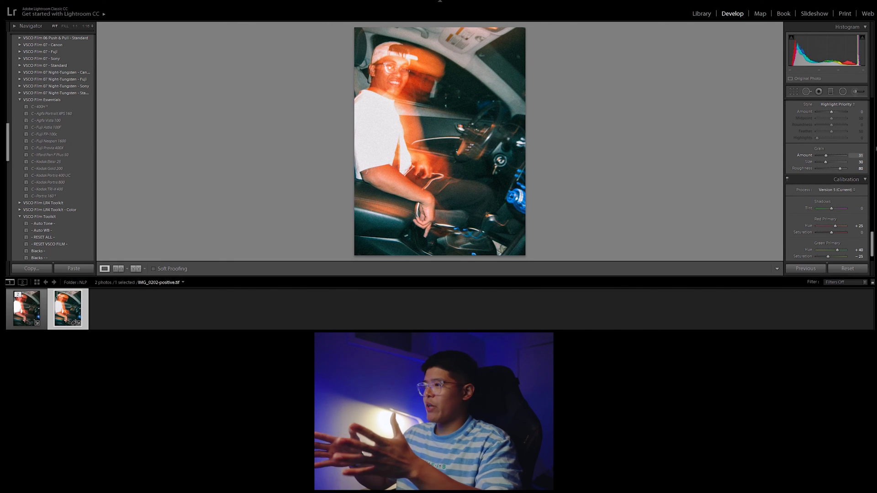
drag(857, 155, 854, 156)
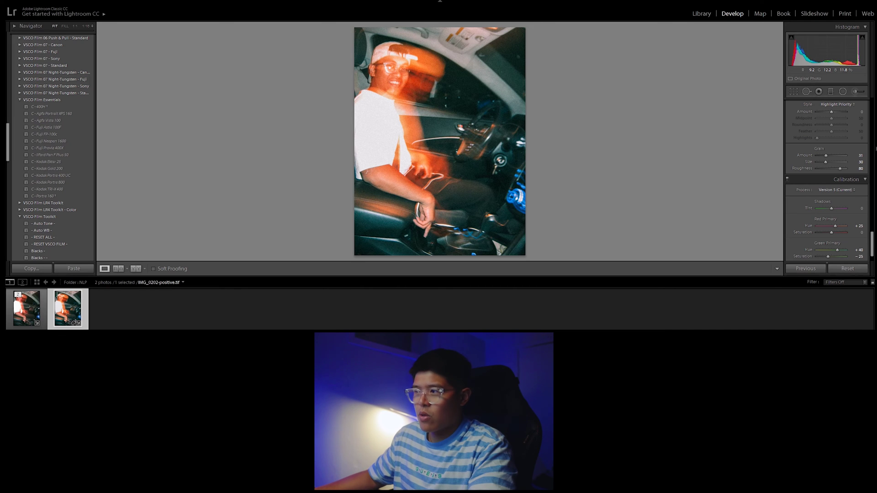
key(y)
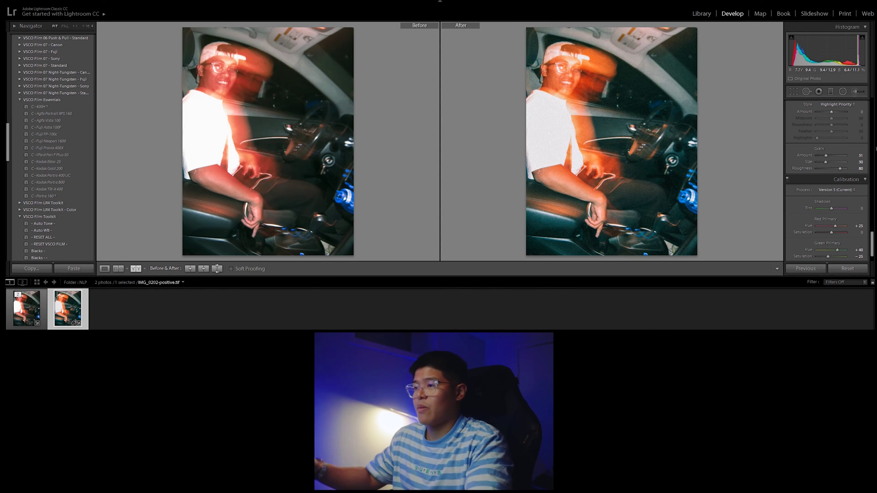
key(y)
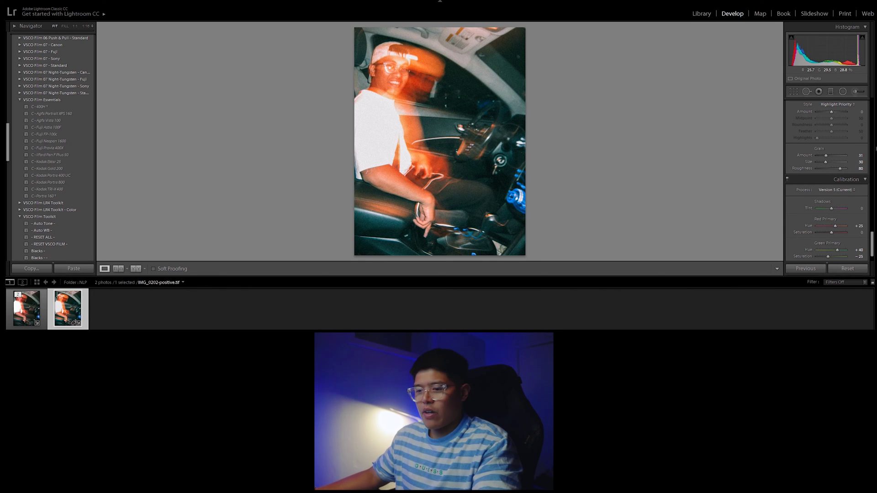
- Create a virtual copy of IMG_0202.JPG and reset all develop settings on that copy
right_click(23, 306)
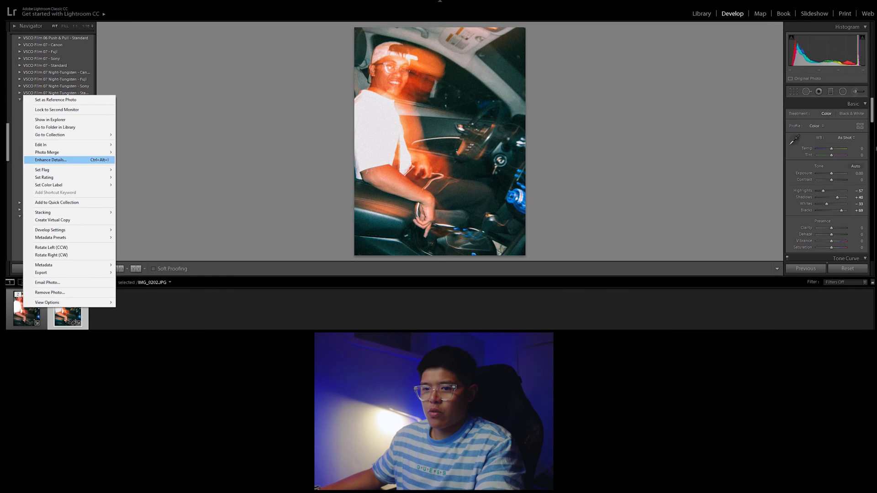
click(52, 219)
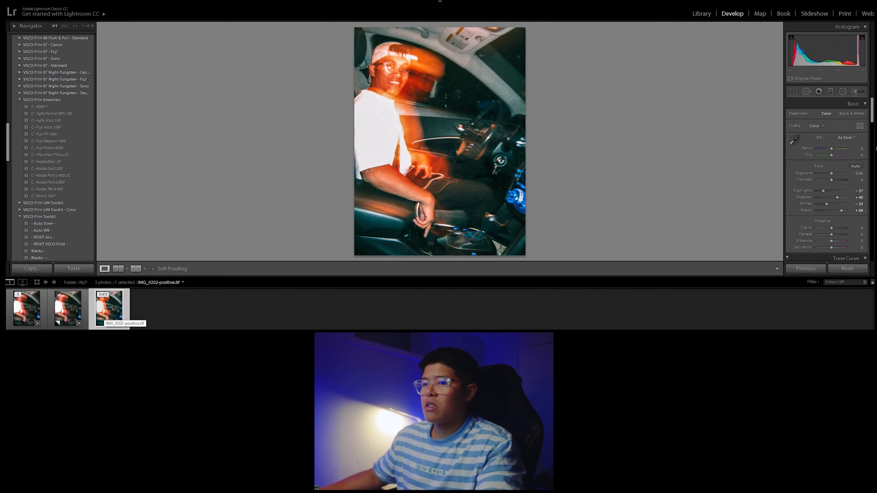
click(68, 308)
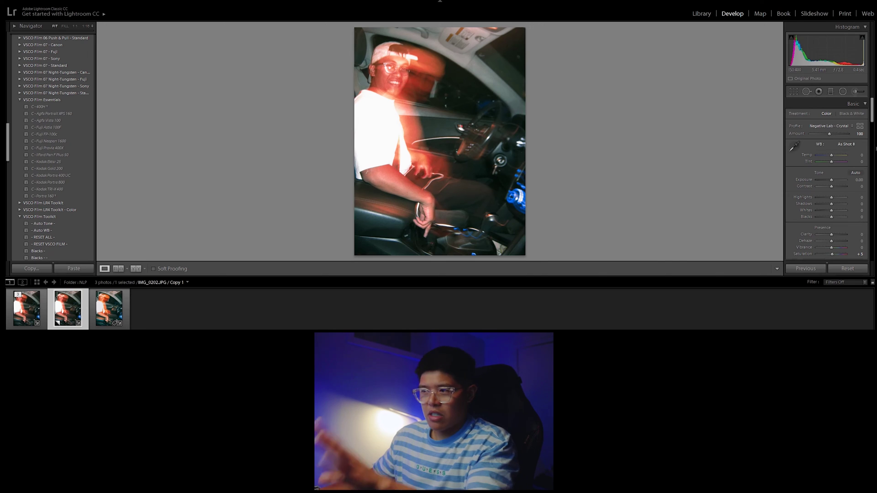
click(847, 269)
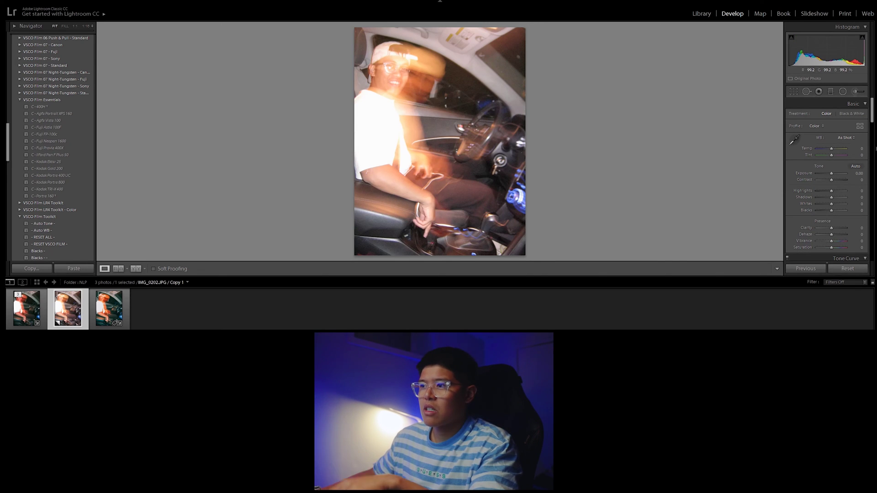
- Apply the C - 400H preset to the virtual copy and switch to the reference comparison view
click(41, 107)
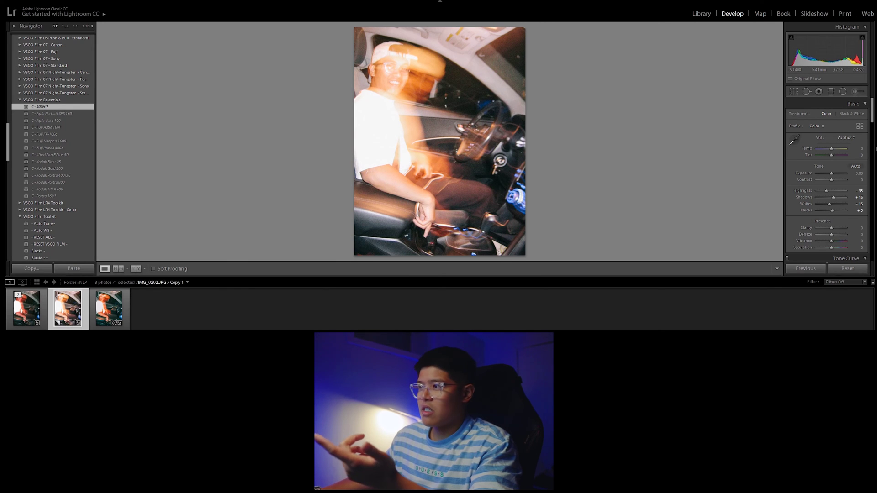
click(118, 269)
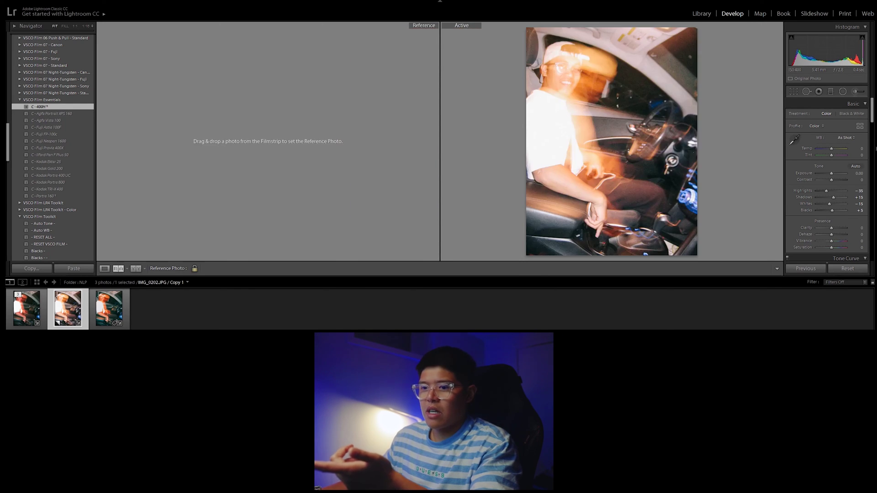